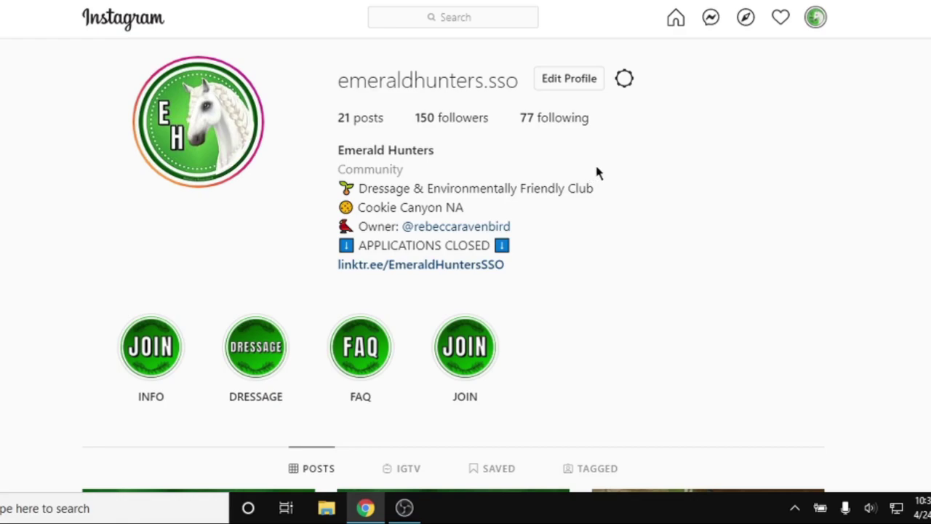
Highlight the emeraldhunters part of the profile username, then clear the selection.
{"action": "mouse_move", "coordinate": [333, 82]}
{"action": "left_mouse_down"}
{"action": "mouse_move", "coordinate": [422, 89]}
{"action": "mouse_move", "coordinate": [347, 87]}
{"action": "left_mouse_up"}
{"action": "left_click", "coordinate": [336, 87]}
{"action": "double_click", "coordinate": [352, 83]}
{"action": "left_click", "coordinate": [809, 294]}
Highlight bio phrases: Dressage, Environmentally Friendly Club, Owner and APPLICATIONS CLOSED.
{"action": "left_click_drag", "start_coordinate": [360, 185], "coordinate": [412, 188]}
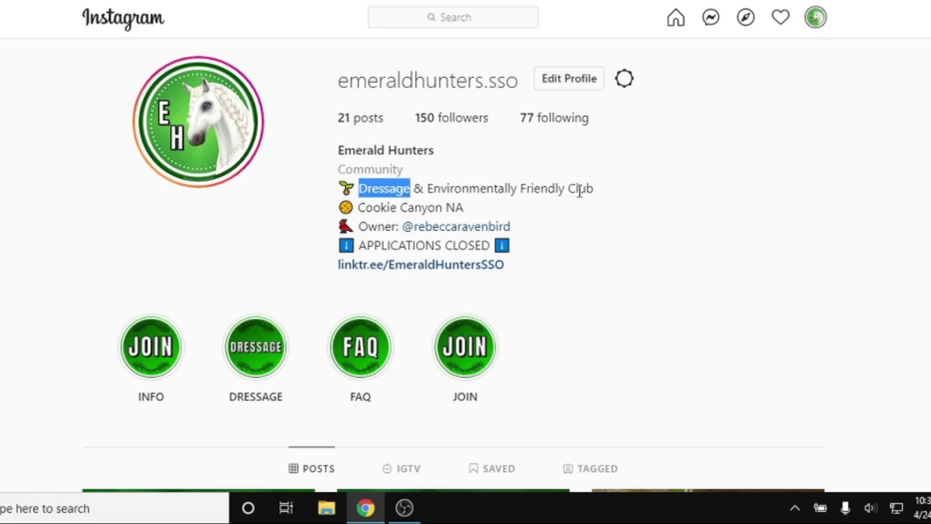
{"action": "left_click", "coordinate": [609, 196]}
{"action": "left_click_drag", "start_coordinate": [542, 188], "coordinate": [339, 208]}
{"action": "left_click", "coordinate": [480, 208]}
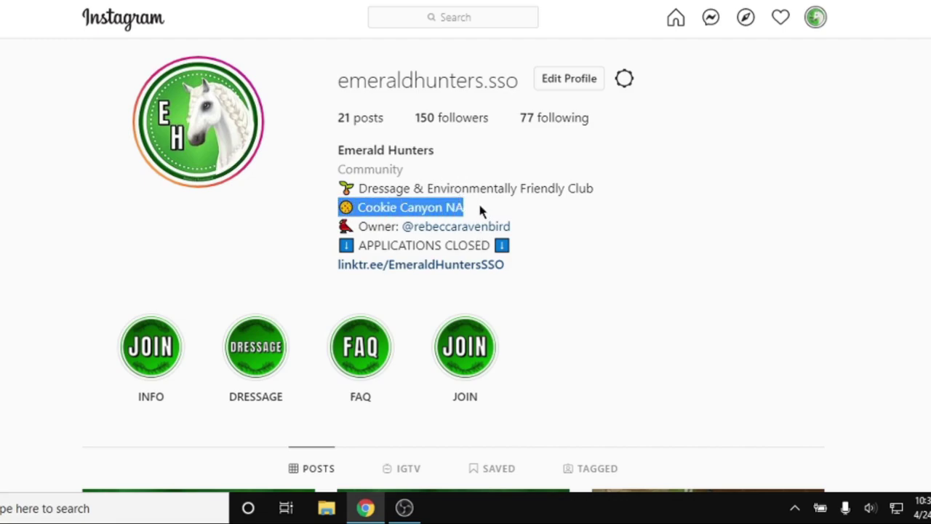
{"action": "double_click", "coordinate": [371, 227]}
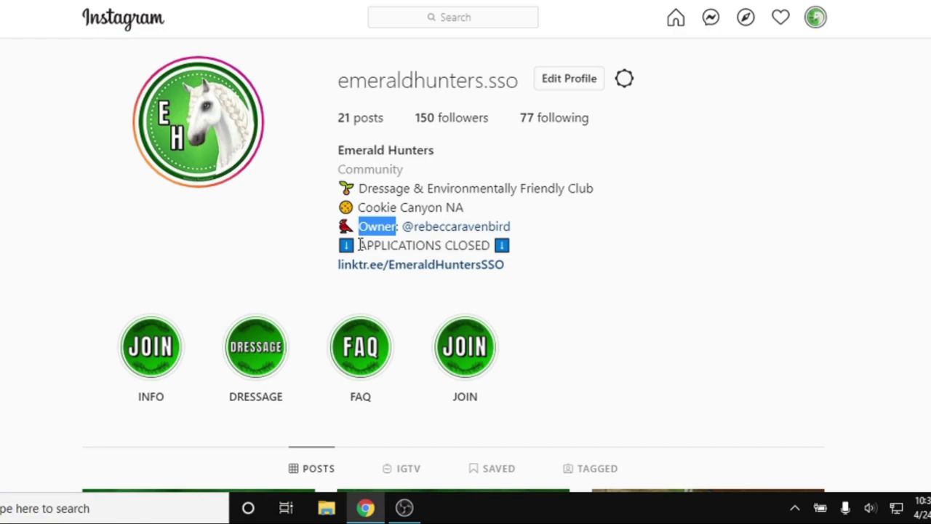
{"action": "left_click_drag", "start_coordinate": [360, 245], "coordinate": [488, 248]}
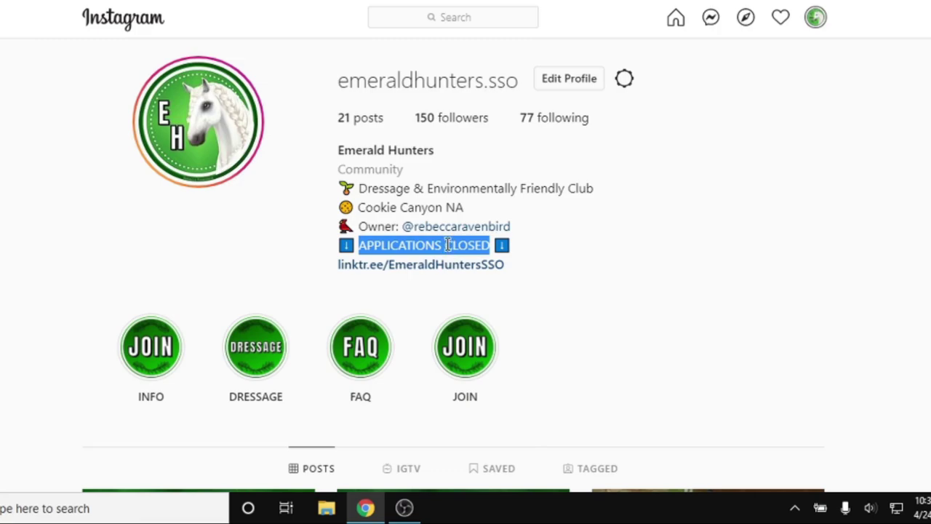
{"action": "left_click", "coordinate": [627, 251]}
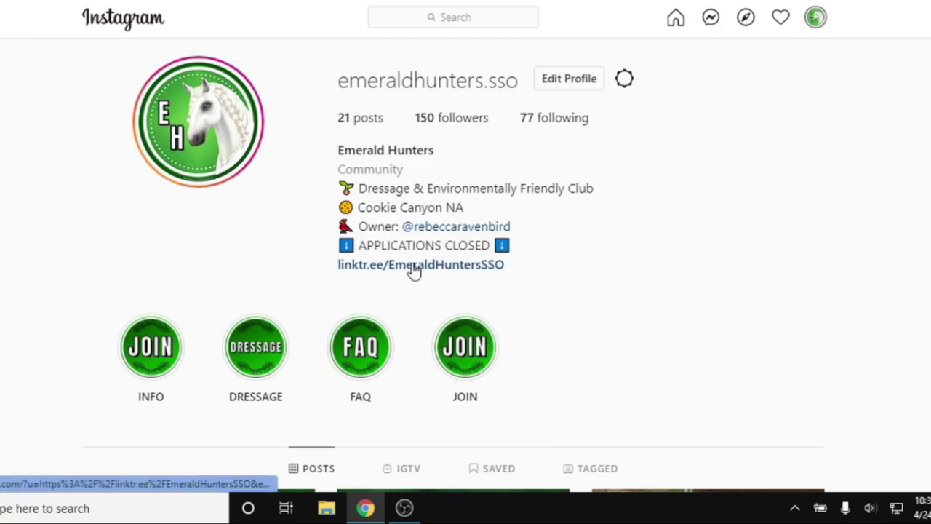
Open the club's linktr.ee page and follow its Emerald Hunters Website link.
{"action": "left_click", "coordinate": [440, 266]}
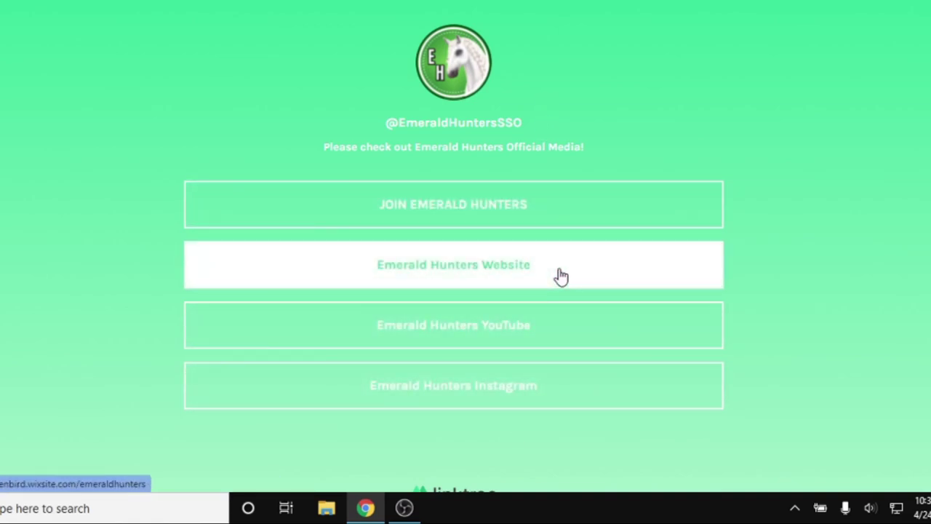
{"action": "left_click", "coordinate": [561, 275]}
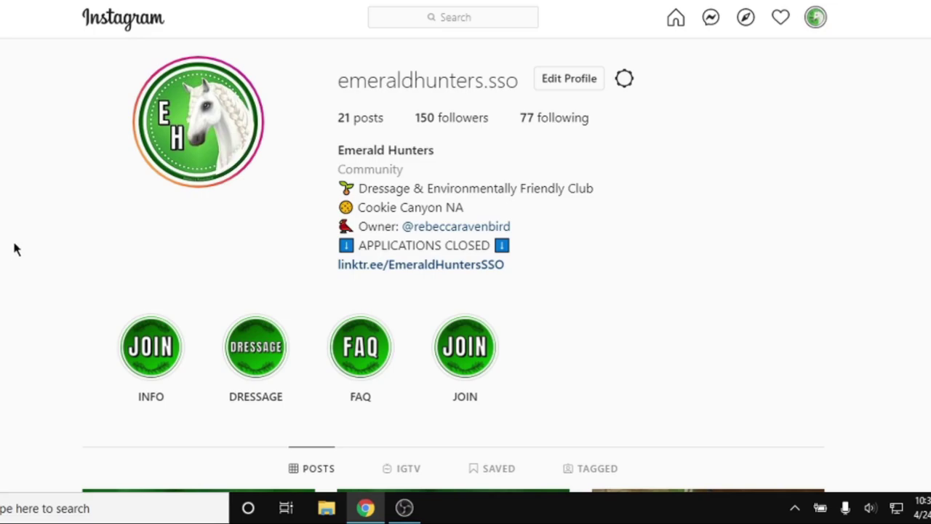
{"action": "scroll", "coordinate": [16, 248], "scroll_direction": "down", "scroll_amount": 2}
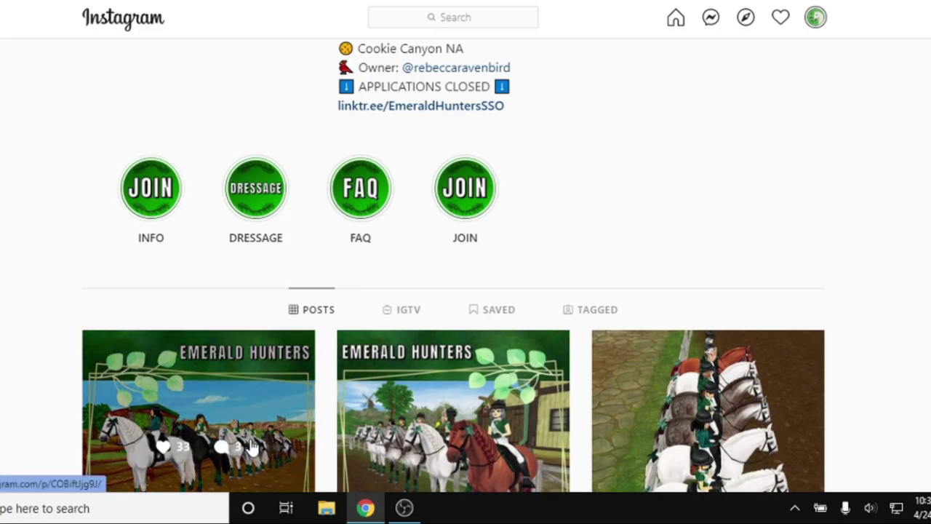
View the INFO, DRESSAGE and JOIN story highlights, including the CLUB SCHEDULE and CLUB HORSES slides.
{"action": "left_click", "coordinate": [144, 226]}
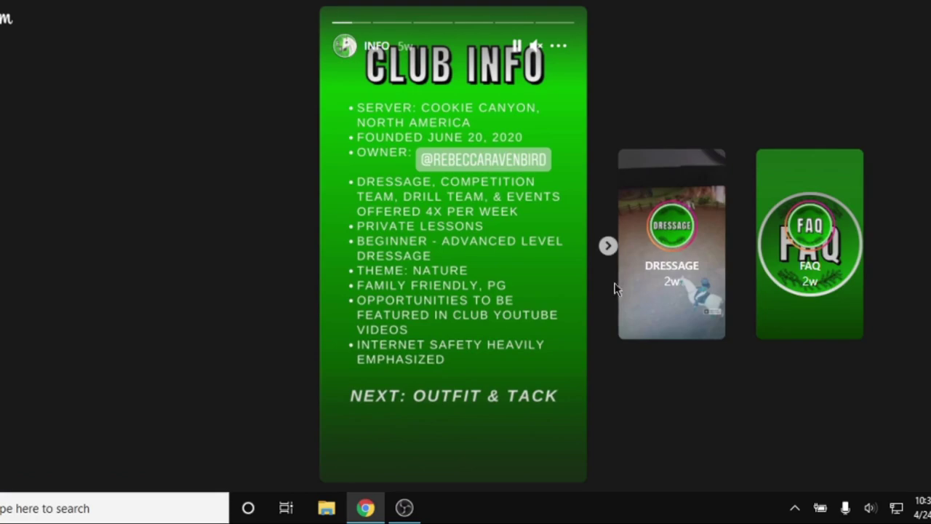
{"action": "left_click", "coordinate": [421, 266]}
{"action": "left_click", "coordinate": [609, 246]}
{"action": "left_click", "coordinate": [608, 246]}
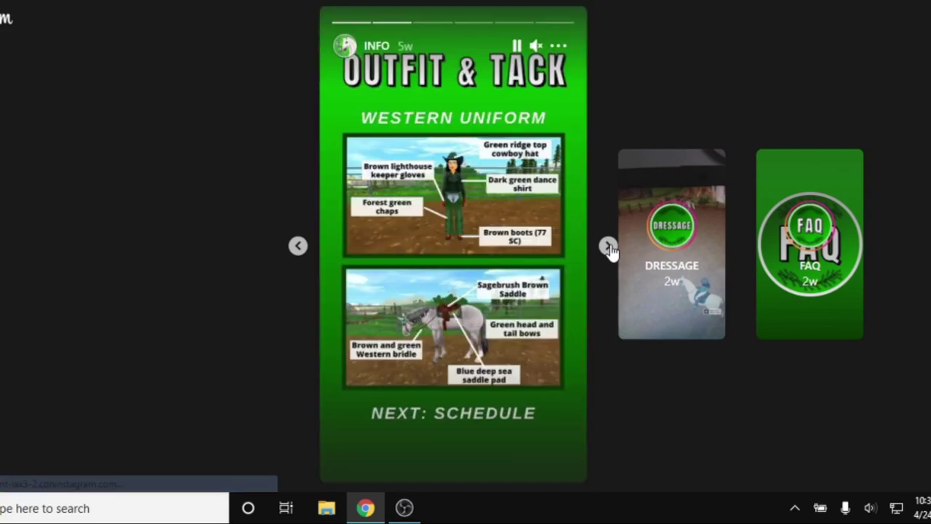
{"action": "left_click", "coordinate": [608, 246]}
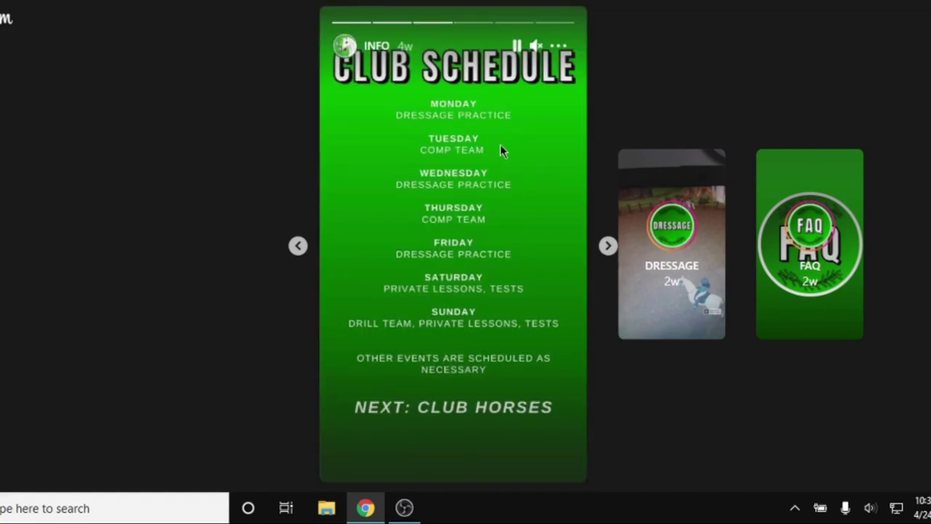
{"action": "left_click", "coordinate": [608, 246]}
{"action": "left_click", "coordinate": [608, 246]}
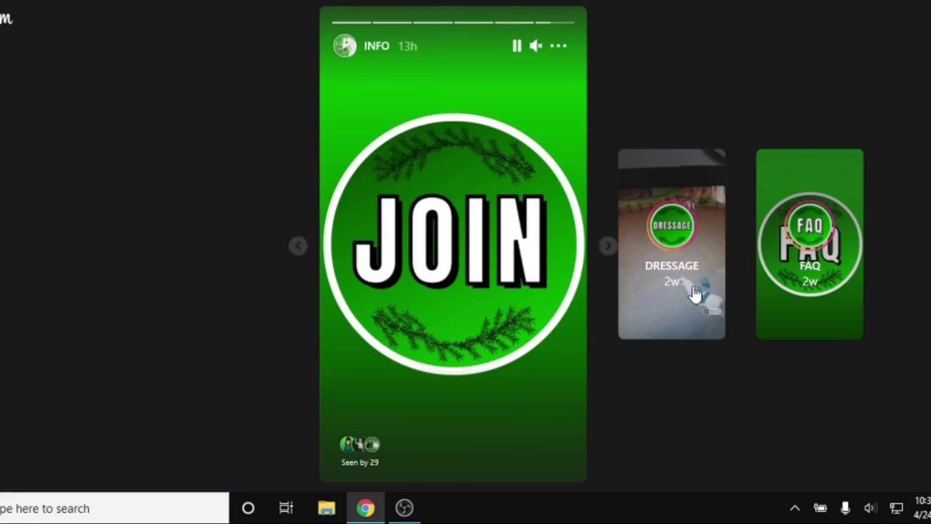
{"action": "left_click", "coordinate": [695, 291]}
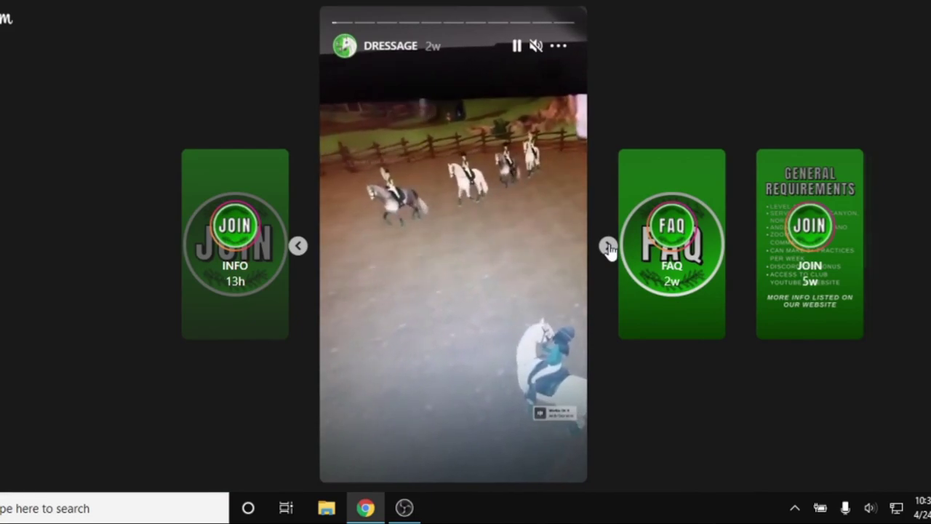
{"action": "left_click", "coordinate": [825, 259]}
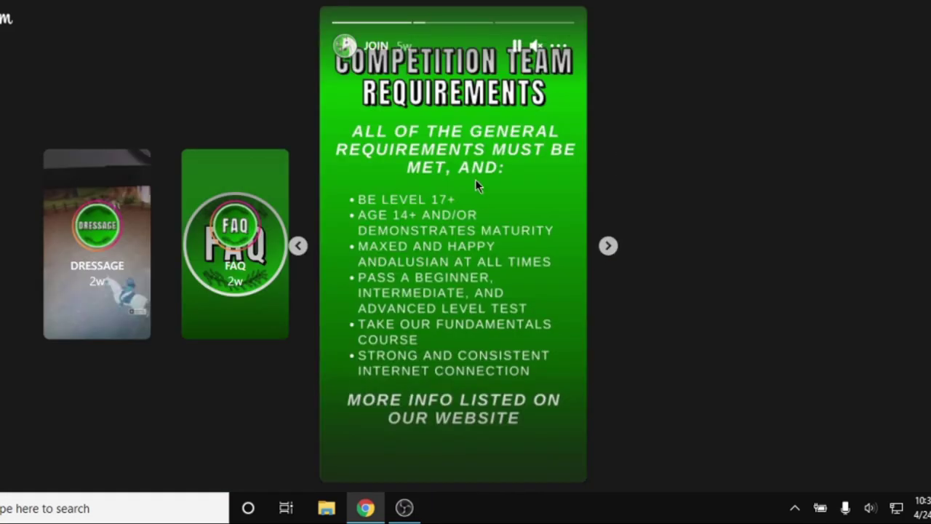
{"action": "left_click", "coordinate": [460, 215]}
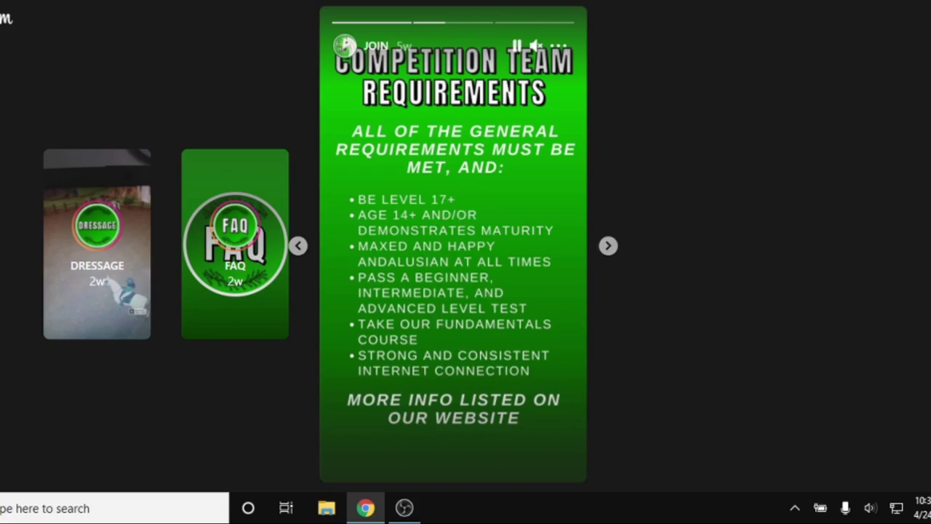
{"action": "key", "text": "Escape"}
Open the latest post and highlight the caption lines about recyclables and Saturn Manes.
{"action": "scroll", "coordinate": [33, 280], "scroll_direction": "down", "scroll_amount": 3}
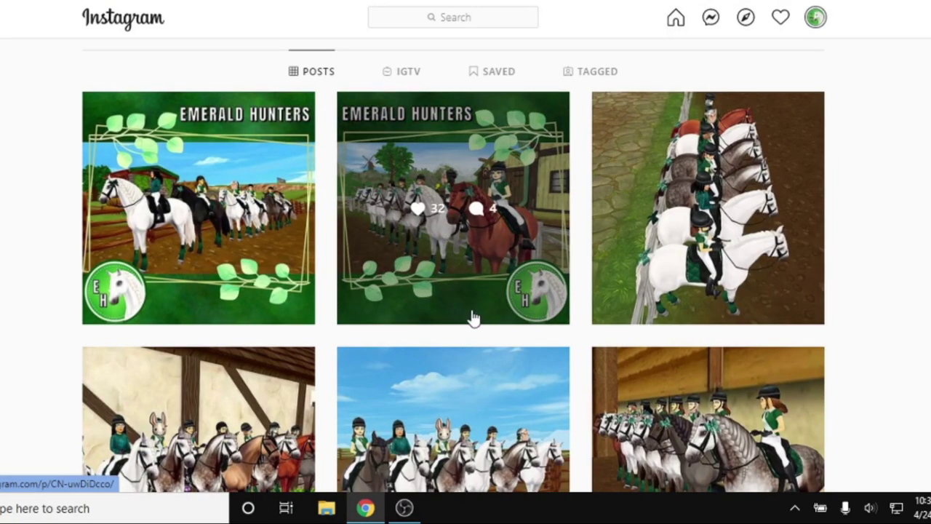
{"action": "left_click", "coordinate": [89, 110]}
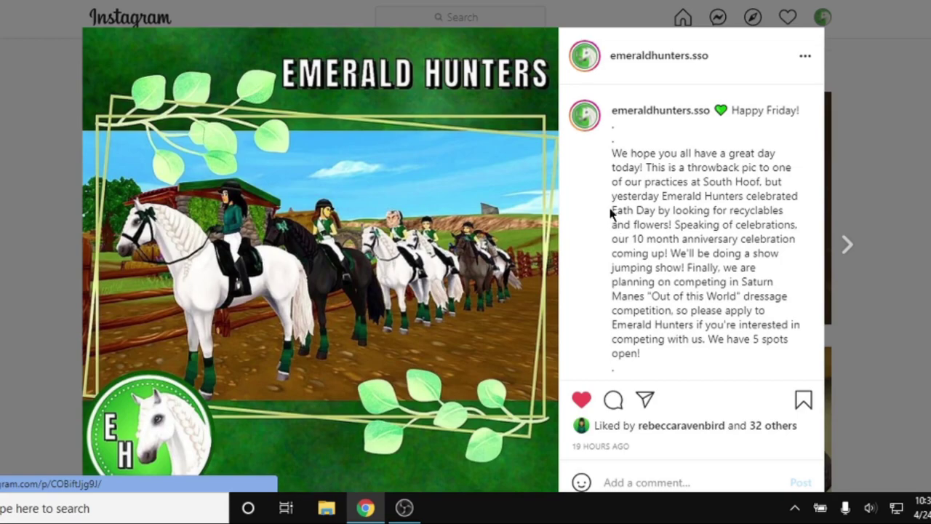
{"action": "left_click_drag", "start_coordinate": [611, 212], "coordinate": [815, 217]}
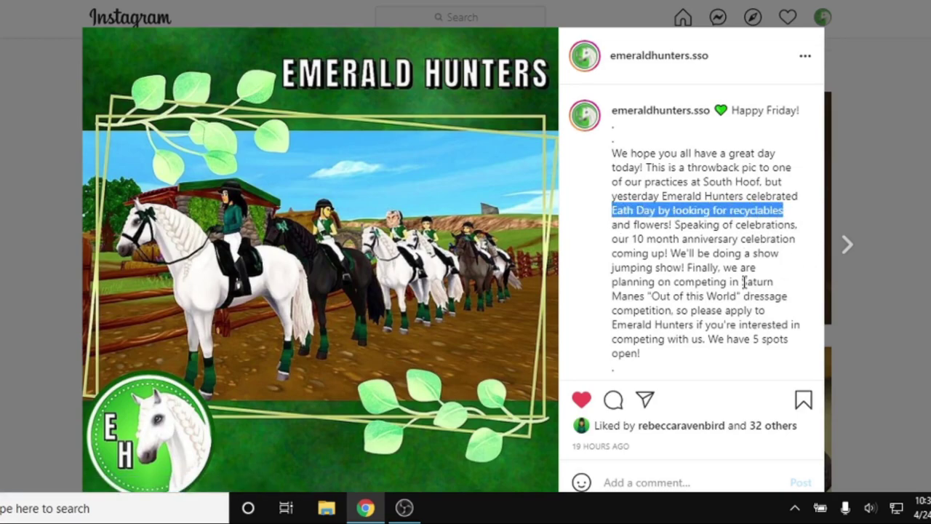
{"action": "left_click_drag", "start_coordinate": [741, 282], "coordinate": [797, 305]}
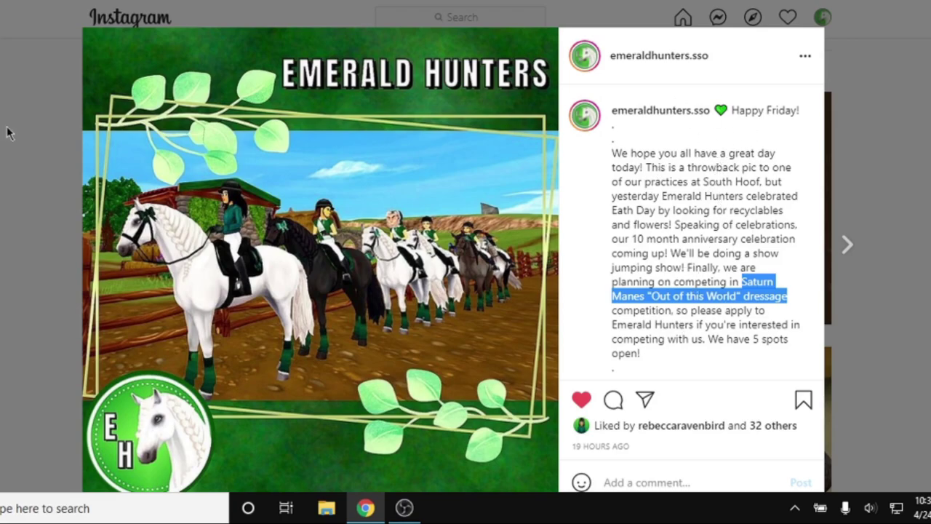
{"action": "left_click", "coordinate": [34, 153]}
Scroll down through the profile's post grid and back up slightly.
{"action": "scroll", "coordinate": [296, 276], "scroll_direction": "down", "scroll_amount": 1}
{"action": "scroll", "coordinate": [295, 277], "scroll_direction": "down", "scroll_amount": 2}
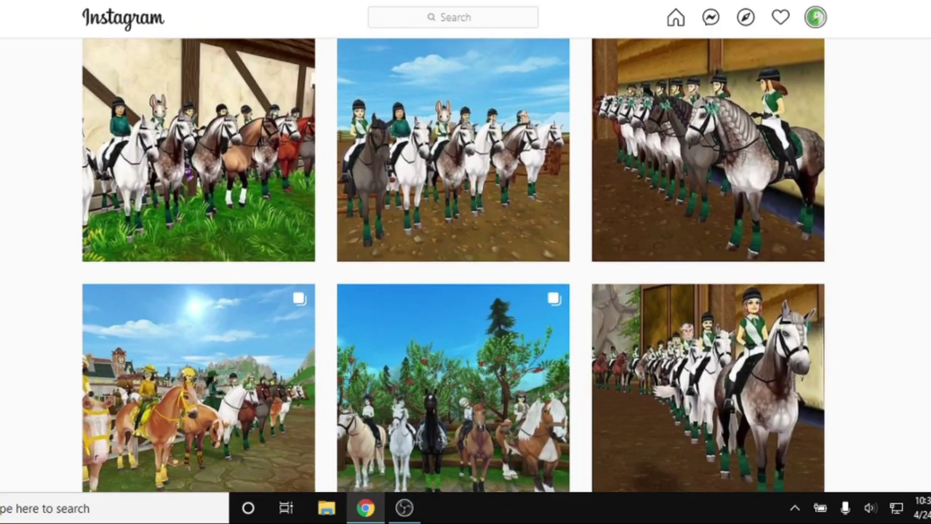
{"action": "scroll", "coordinate": [125, 282], "scroll_direction": "down", "scroll_amount": 2}
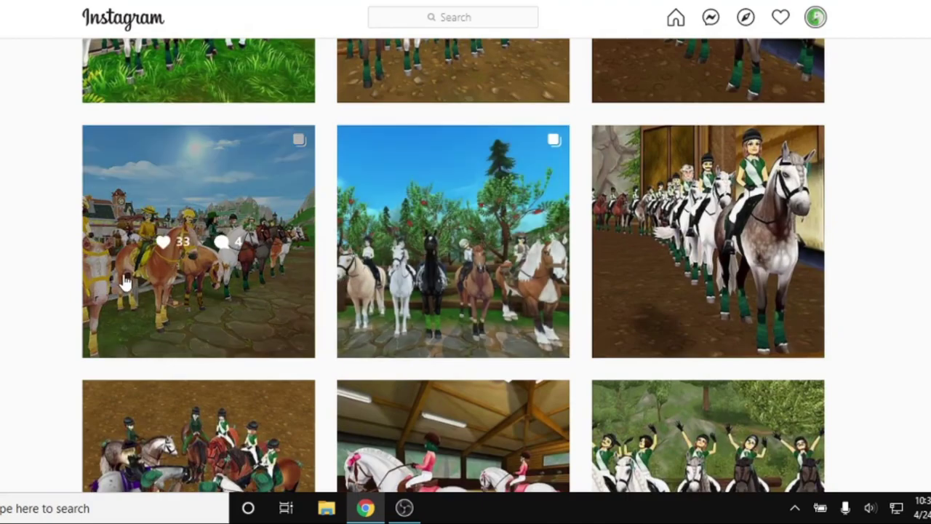
{"action": "scroll", "coordinate": [64, 255], "scroll_direction": "down", "scroll_amount": 3}
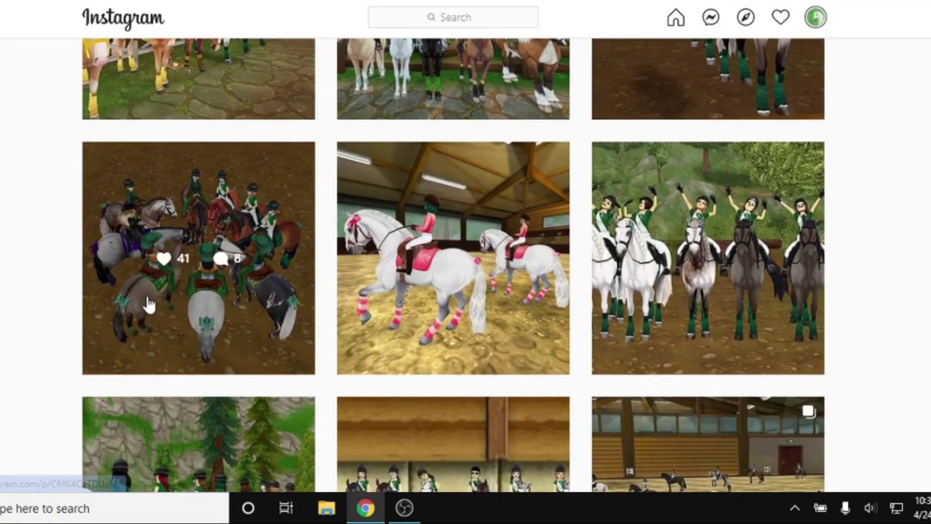
{"action": "scroll", "coordinate": [147, 304], "scroll_direction": "down", "scroll_amount": 3}
{"action": "scroll", "coordinate": [123, 323], "scroll_direction": "down", "scroll_amount": 3}
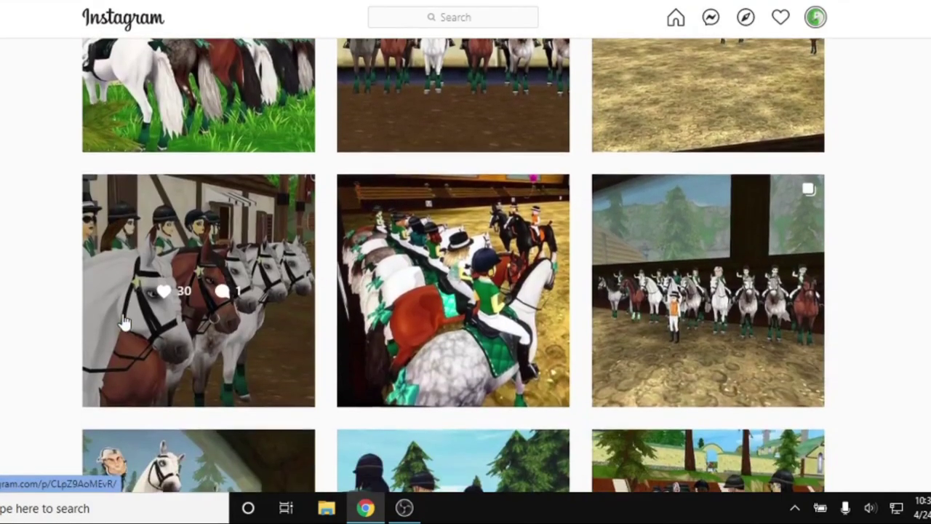
{"action": "scroll", "coordinate": [123, 323], "scroll_direction": "down", "scroll_amount": 1}
{"action": "scroll", "coordinate": [715, 328], "scroll_direction": "down", "scroll_amount": 3}
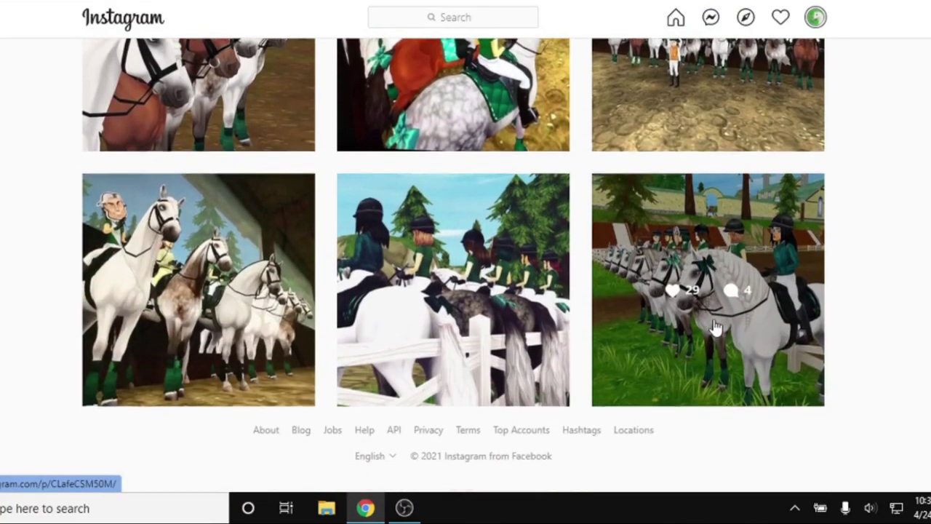
{"action": "scroll", "coordinate": [37, 320], "scroll_direction": "down", "scroll_amount": 5}
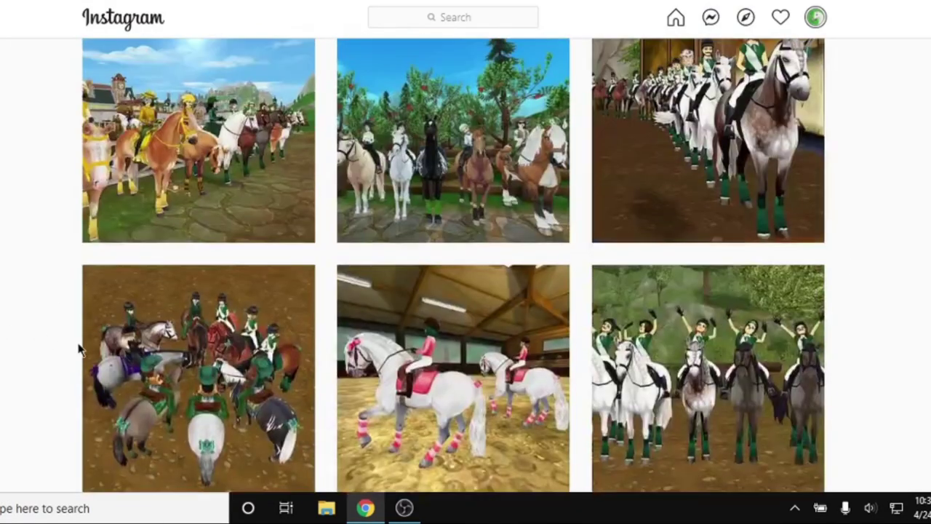
{"action": "scroll", "coordinate": [79, 350], "scroll_direction": "up", "scroll_amount": 15}
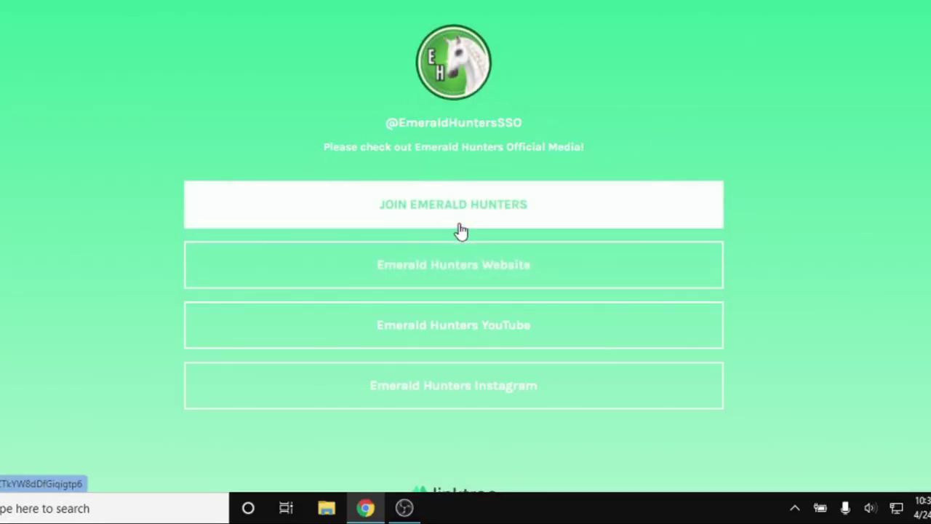
Open the website's How to Join page and highlight the applications-closed notice and April 25th date.
{"action": "left_click", "coordinate": [466, 270]}
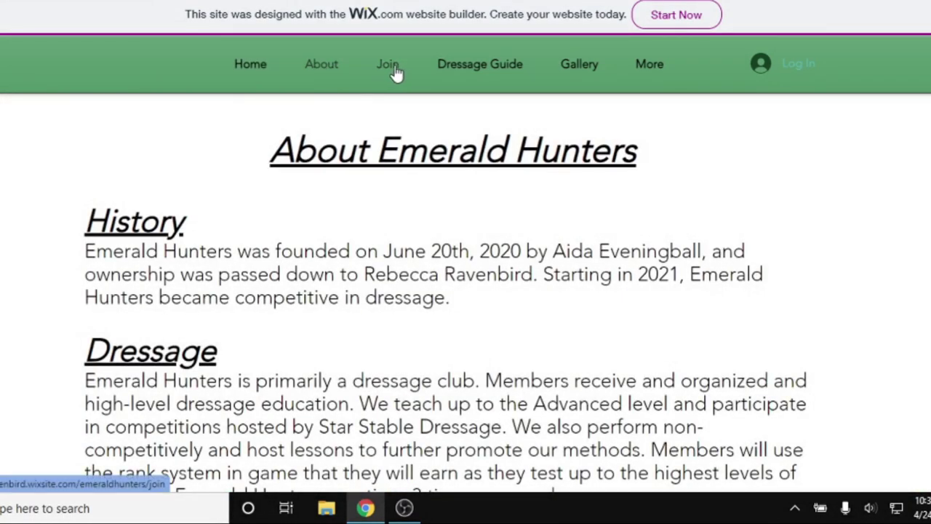
{"action": "left_click", "coordinate": [390, 66]}
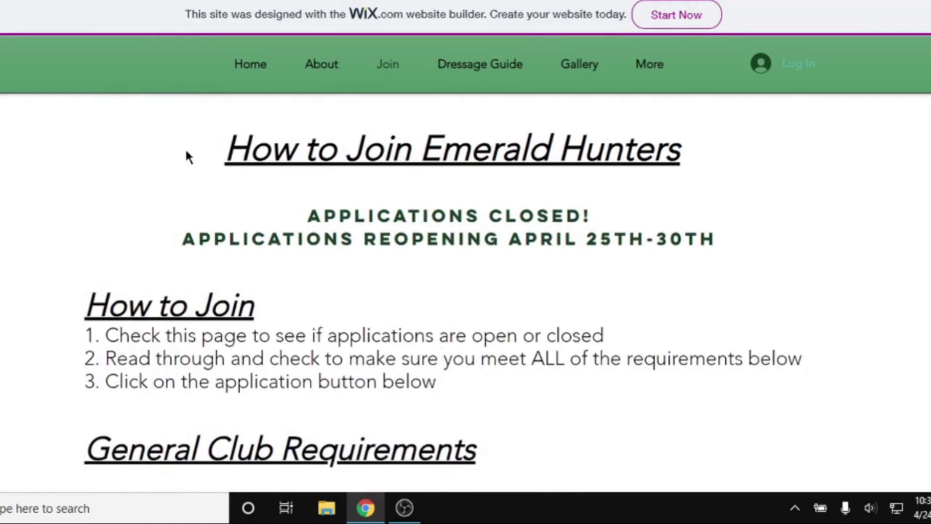
{"action": "left_click_drag", "start_coordinate": [198, 146], "coordinate": [700, 183]}
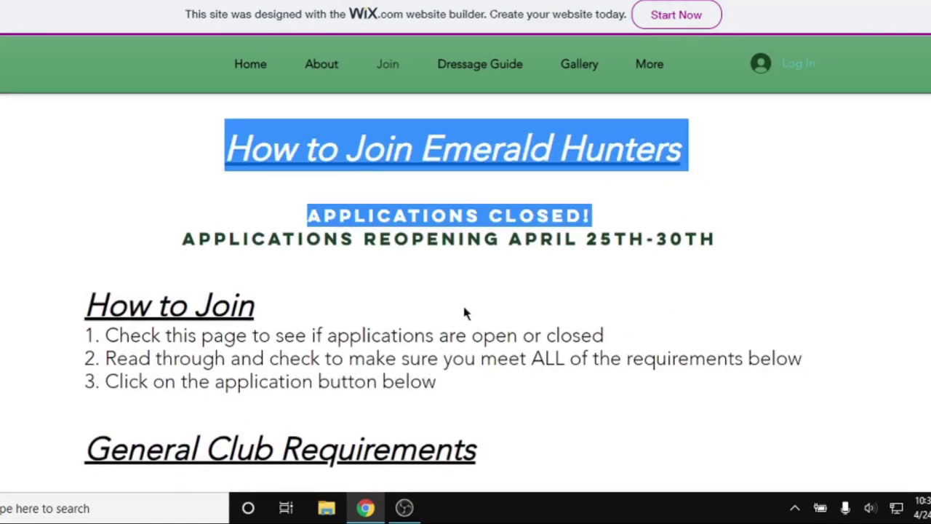
{"action": "left_click", "coordinate": [271, 230]}
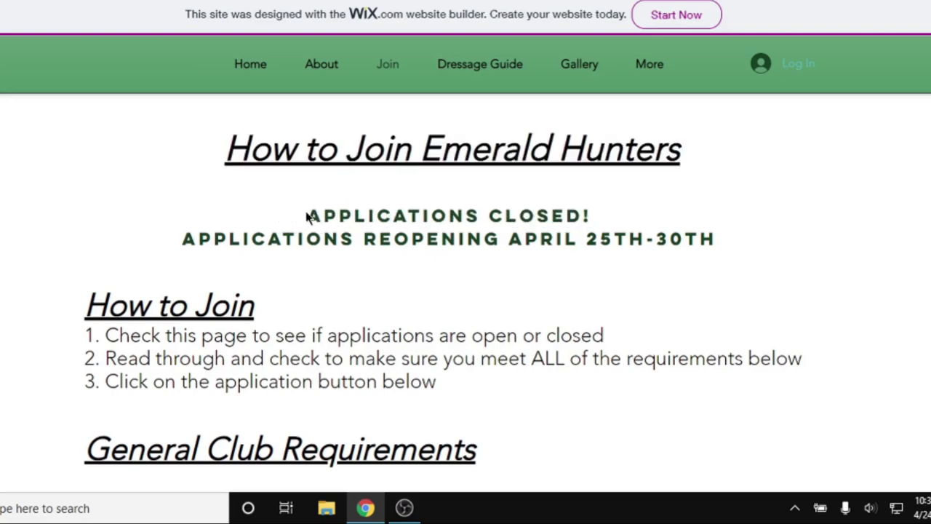
{"action": "left_click_drag", "start_coordinate": [306, 216], "coordinate": [775, 245]}
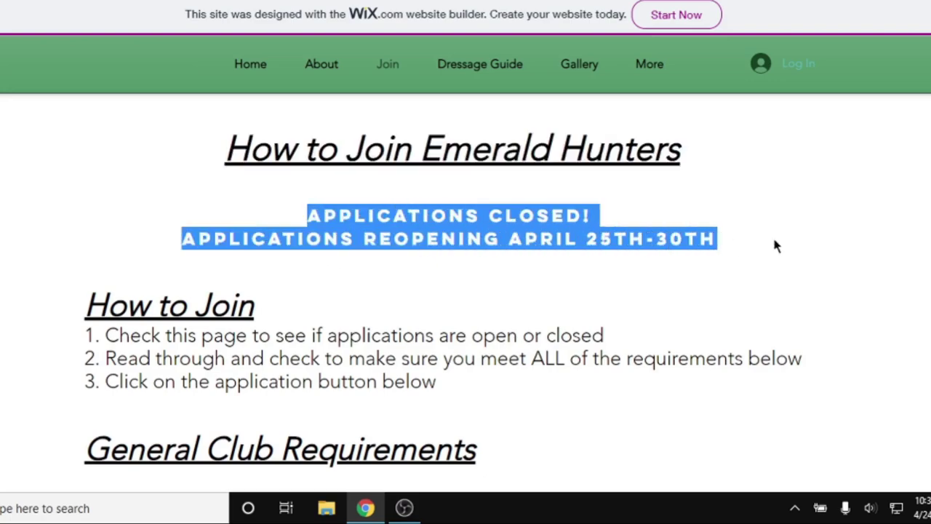
{"action": "left_click", "coordinate": [592, 238]}
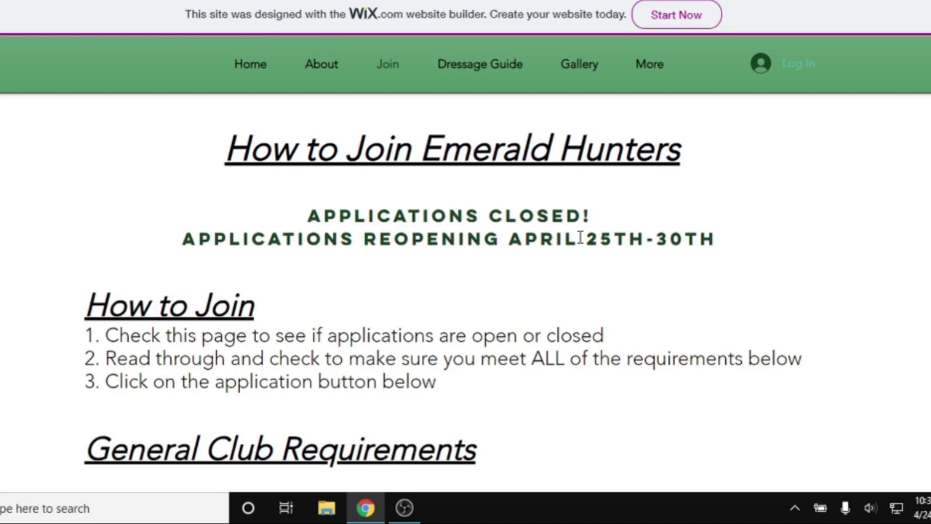
{"action": "left_click_drag", "start_coordinate": [580, 238], "coordinate": [649, 249]}
{"action": "left_click", "coordinate": [660, 235]}
Scroll through the requirements and FAQ, highlighting the question about being told why rejected.
{"action": "scroll", "coordinate": [169, 177], "scroll_direction": "down", "scroll_amount": 2}
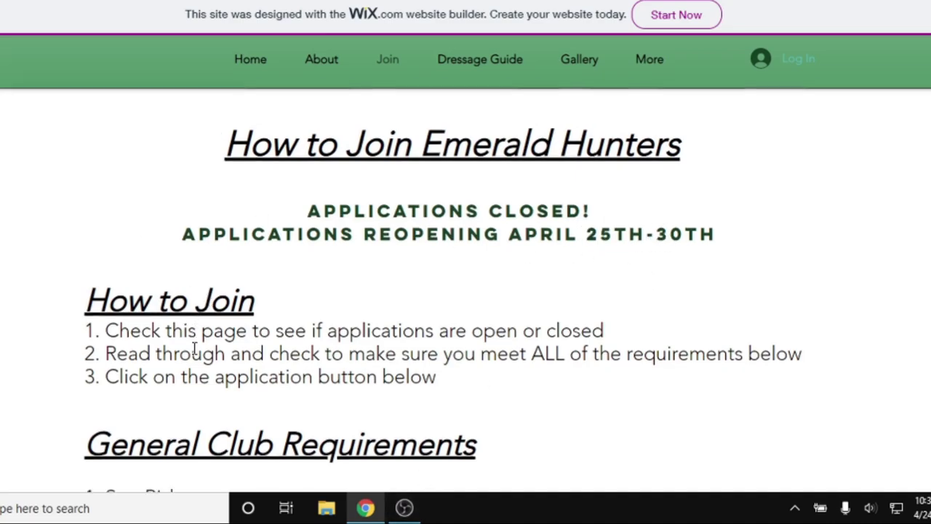
{"action": "scroll", "coordinate": [240, 180], "scroll_direction": "down", "scroll_amount": 3}
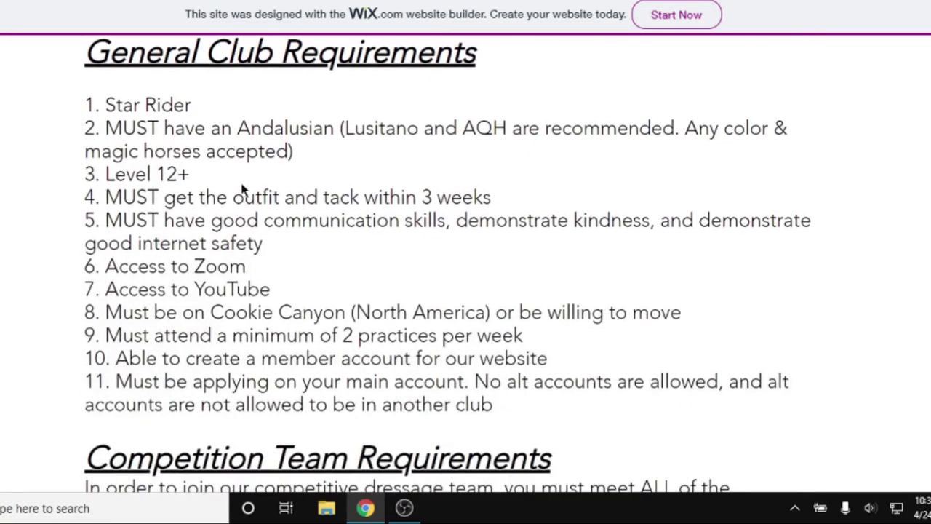
{"action": "scroll", "coordinate": [279, 215], "scroll_direction": "down", "scroll_amount": 6}
{"action": "scroll", "coordinate": [276, 233], "scroll_direction": "down", "scroll_amount": 5}
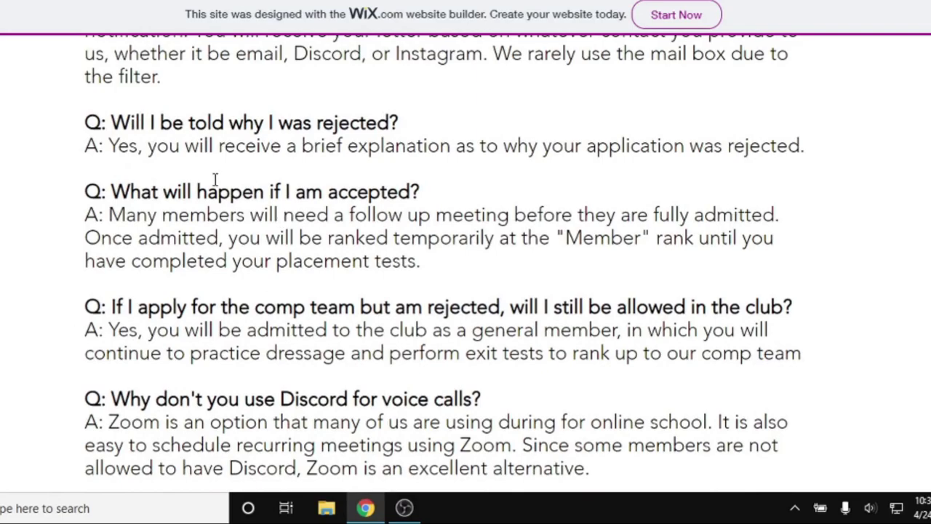
{"action": "left_click_drag", "start_coordinate": [82, 123], "coordinate": [772, 171]}
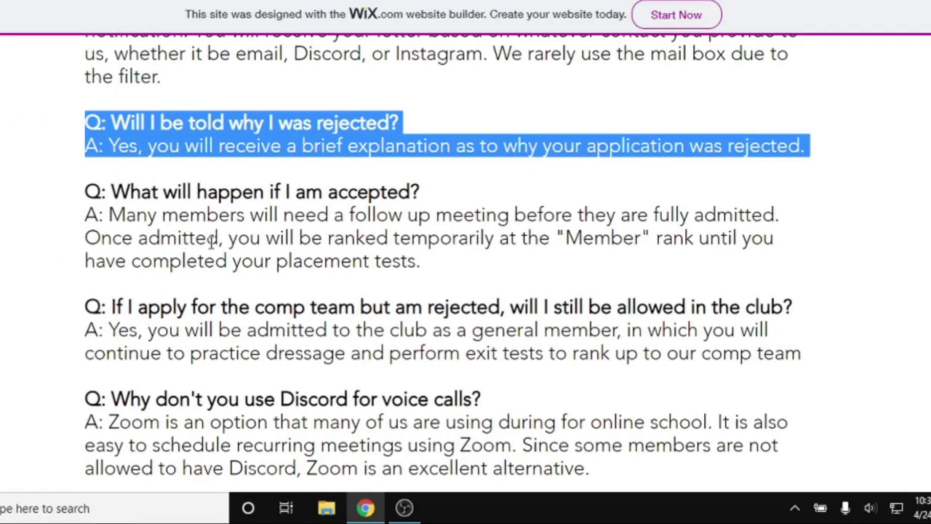
{"action": "scroll", "coordinate": [212, 242], "scroll_direction": "up", "scroll_amount": 10}
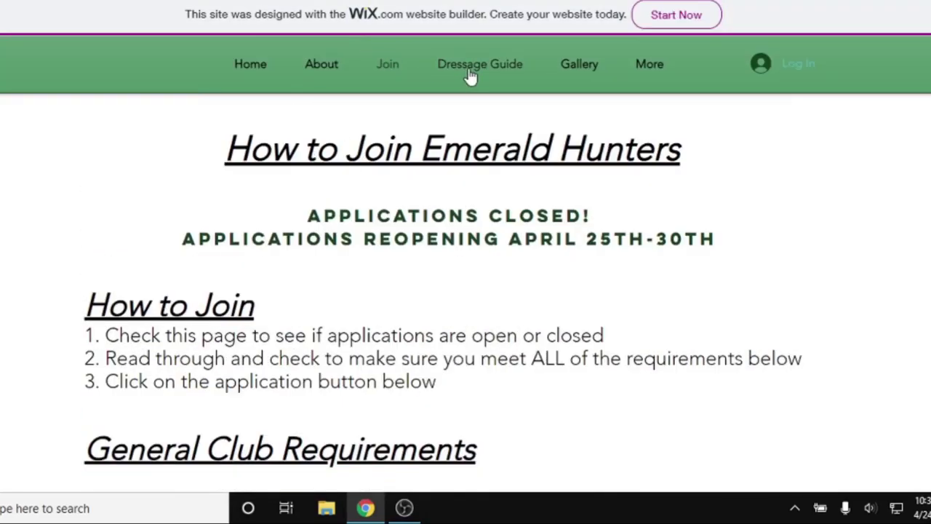
Visit the Outfit & Tack and About Emerald Hunters pages from the About menu.
{"action": "mouse_move", "coordinate": [316, 70]}
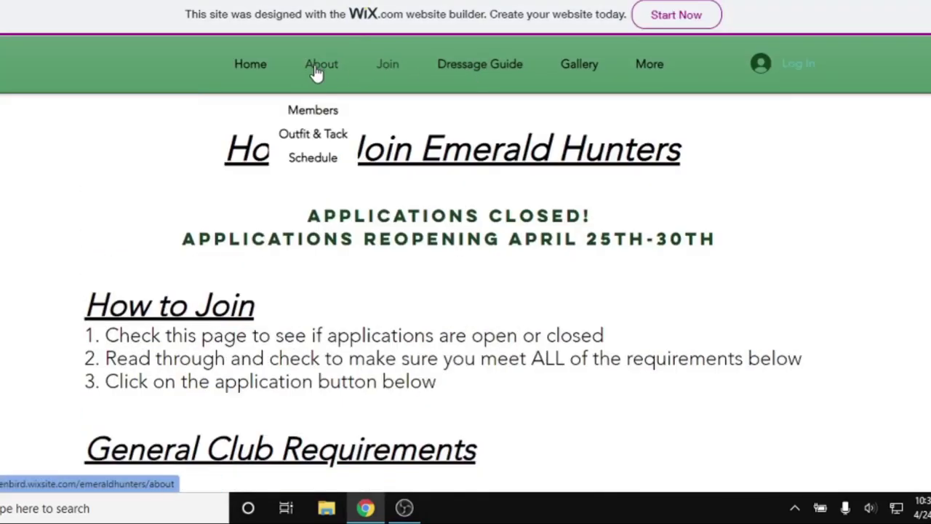
{"action": "left_click", "coordinate": [320, 137]}
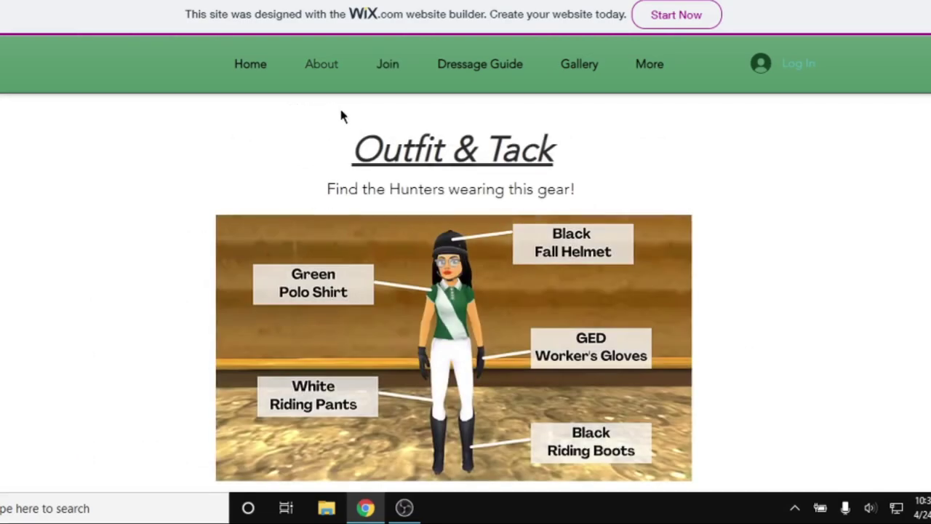
{"action": "scroll", "coordinate": [357, 213], "scroll_direction": "down", "scroll_amount": 1}
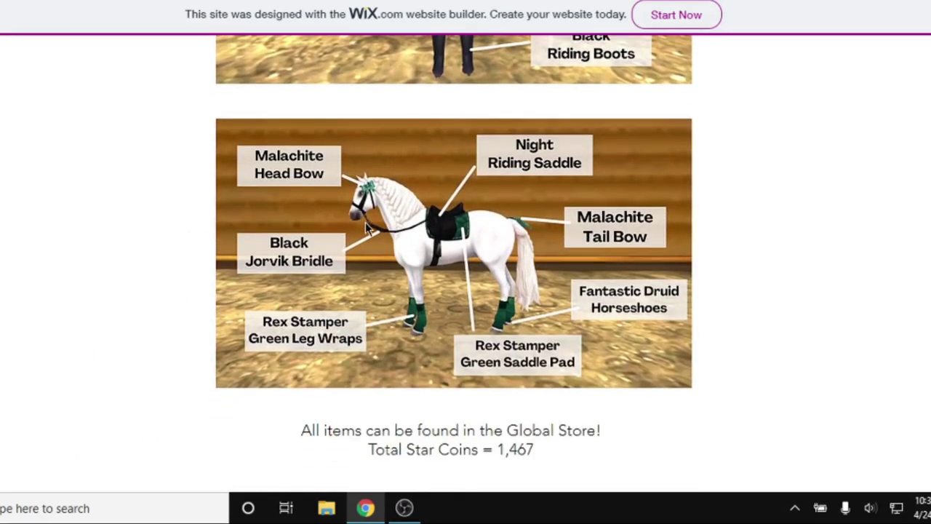
{"action": "scroll", "coordinate": [364, 218], "scroll_direction": "up", "scroll_amount": 5}
{"action": "left_click", "coordinate": [322, 67]}
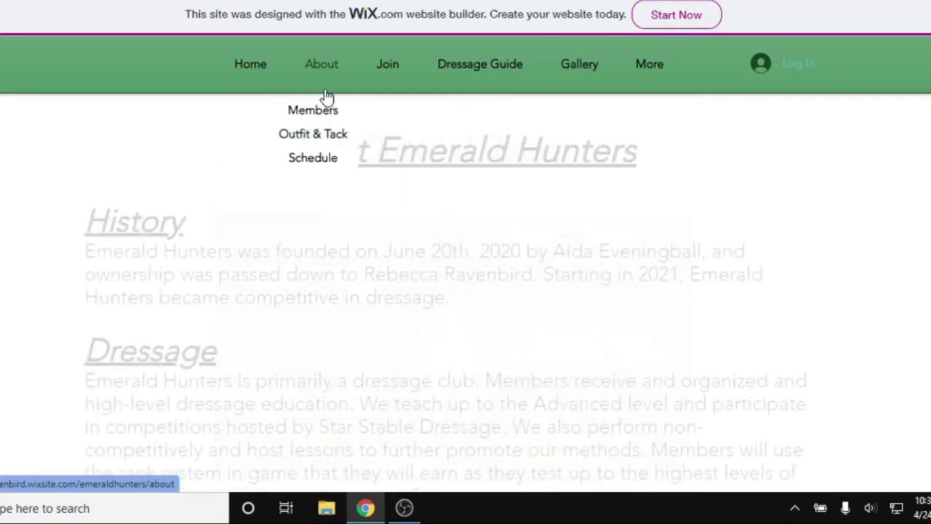
{"action": "scroll", "coordinate": [434, 273], "scroll_direction": "down", "scroll_amount": 5}
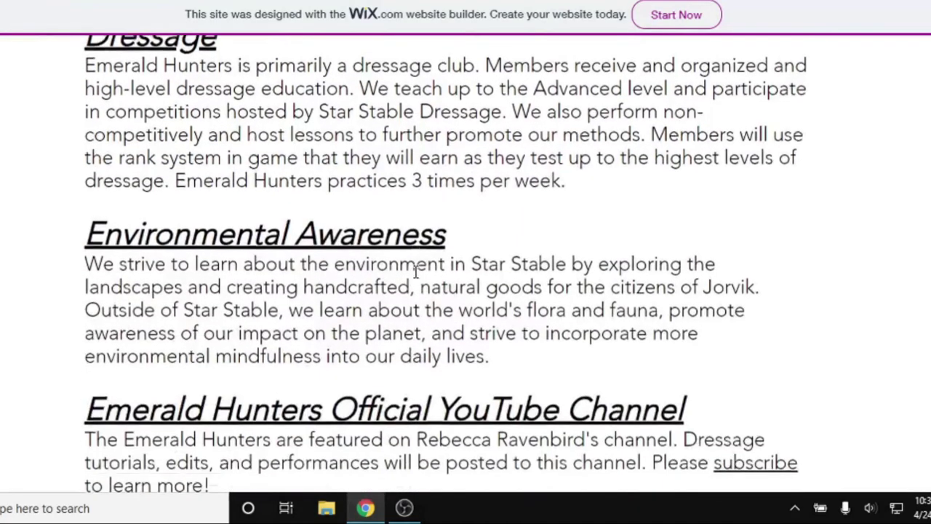
{"action": "scroll", "coordinate": [353, 240], "scroll_direction": "up", "scroll_amount": 5}
Open the Club Schedule page and highlight the weekly SUNDAY-to-SATURDAY schedule.
{"action": "mouse_move", "coordinate": [326, 85]}
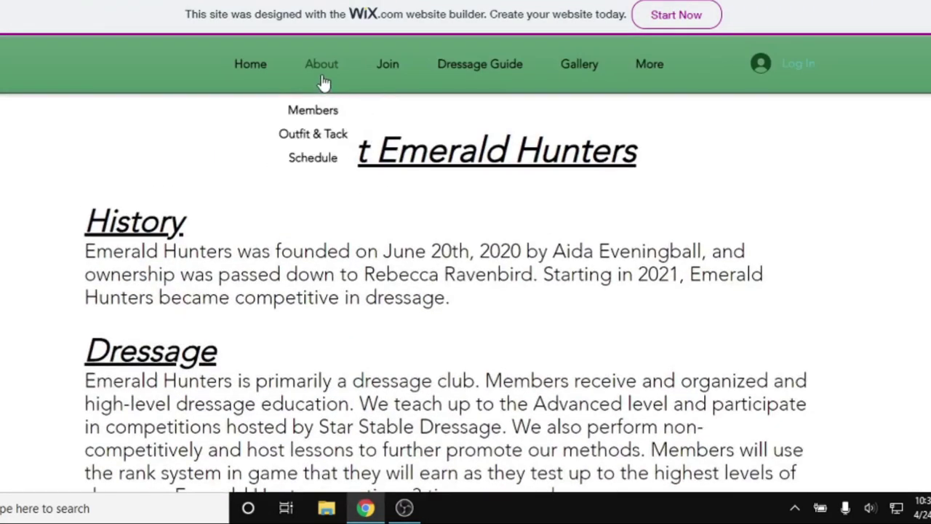
{"action": "left_click", "coordinate": [321, 155]}
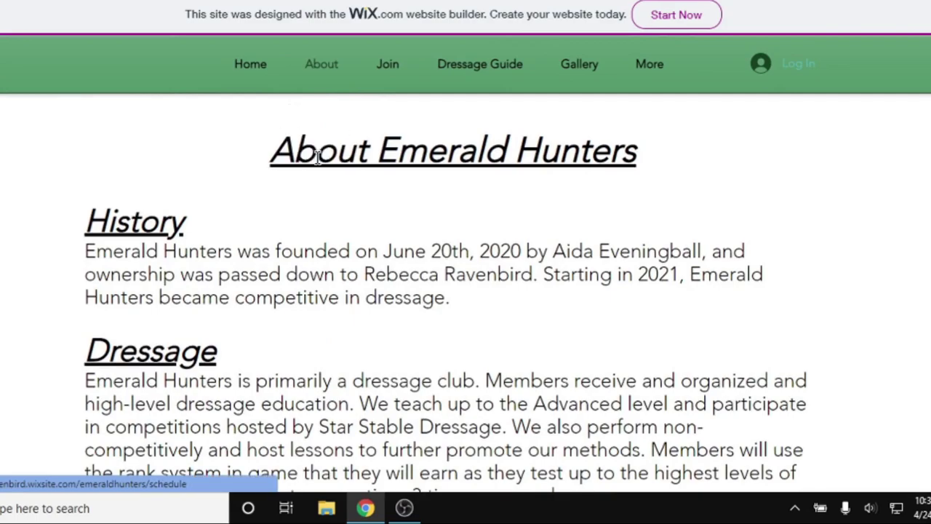
{"action": "scroll", "coordinate": [202, 169], "scroll_direction": "down", "scroll_amount": 2}
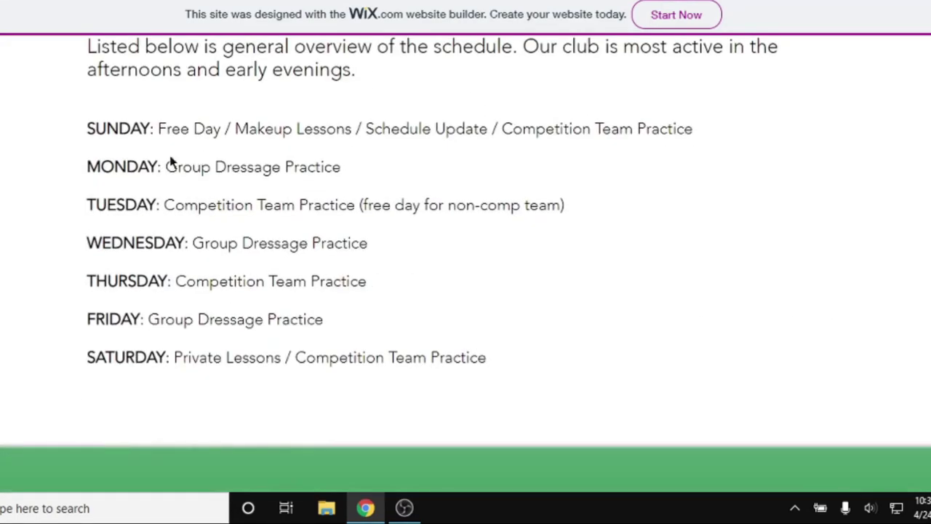
{"action": "left_click_drag", "start_coordinate": [557, 370], "coordinate": [32, 135]}
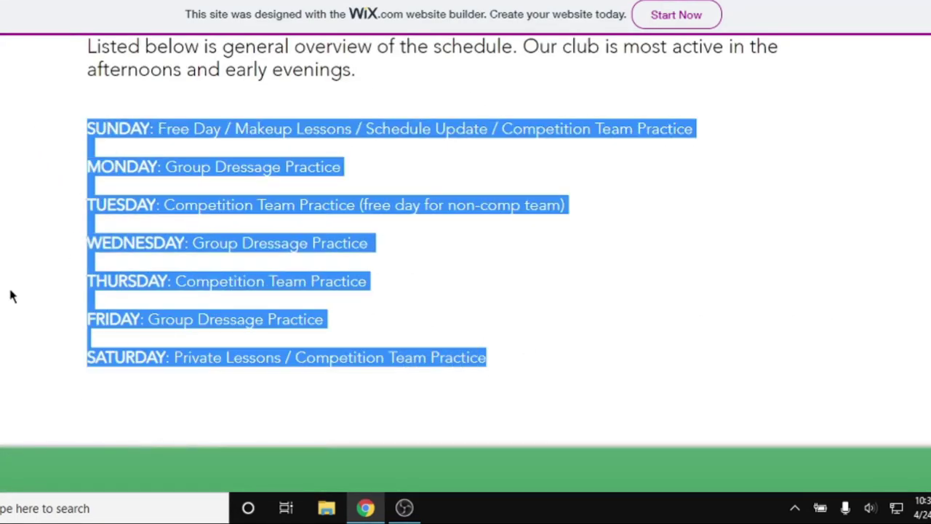
{"action": "scroll", "coordinate": [10, 294], "scroll_direction": "up", "scroll_amount": 2}
{"action": "left_click", "coordinate": [248, 187]}
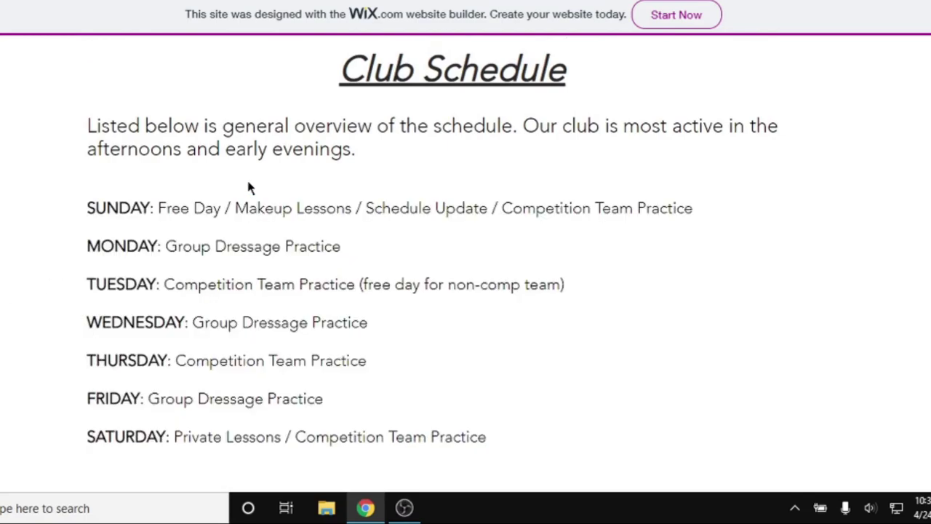
{"action": "left_click_drag", "start_coordinate": [87, 208], "coordinate": [473, 436]}
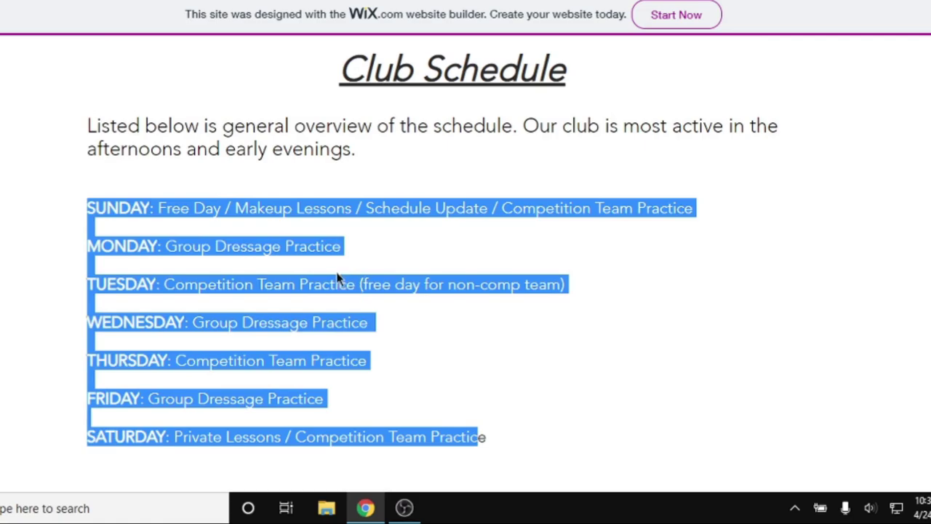
{"action": "left_click", "coordinate": [211, 264]}
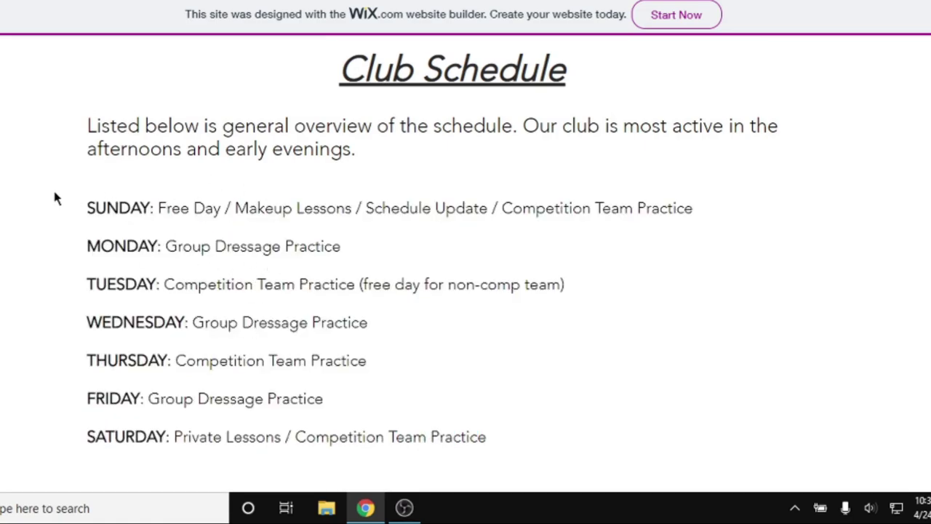
{"action": "left_click_drag", "start_coordinate": [54, 196], "coordinate": [487, 440]}
{"action": "left_click", "coordinate": [258, 207]}
{"action": "scroll", "coordinate": [191, 288], "scroll_direction": "up", "scroll_amount": 1}
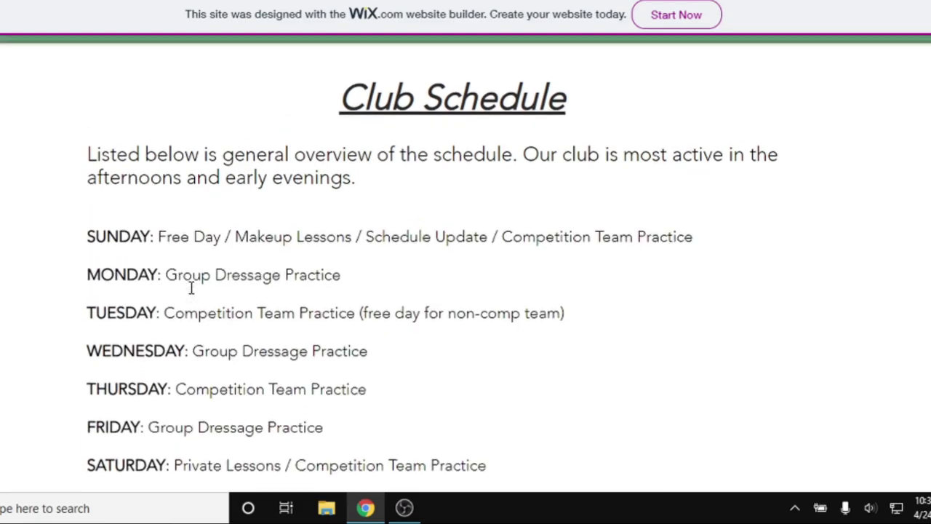
{"action": "scroll", "coordinate": [191, 288], "scroll_direction": "up", "scroll_amount": 1}
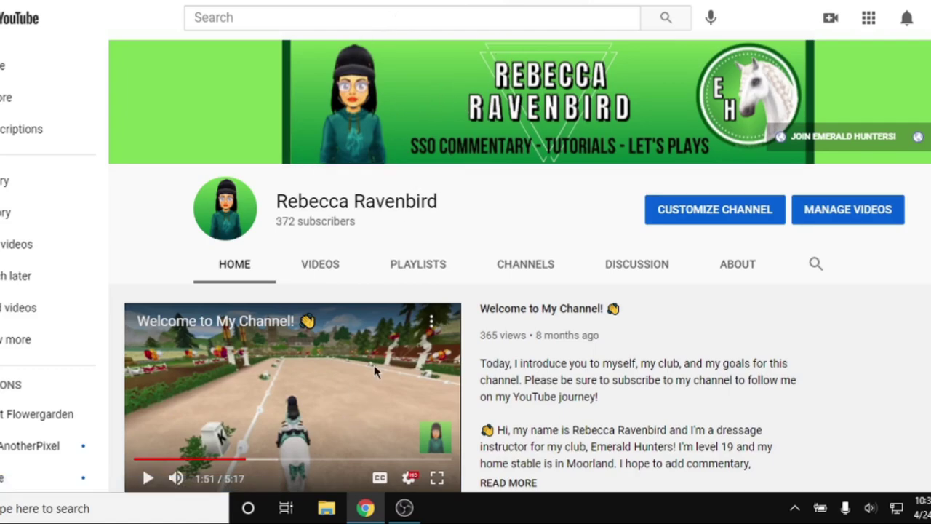
Show the channel's VIDEOS tab and scroll down through the Uploads grid.
{"action": "left_click", "coordinate": [323, 267]}
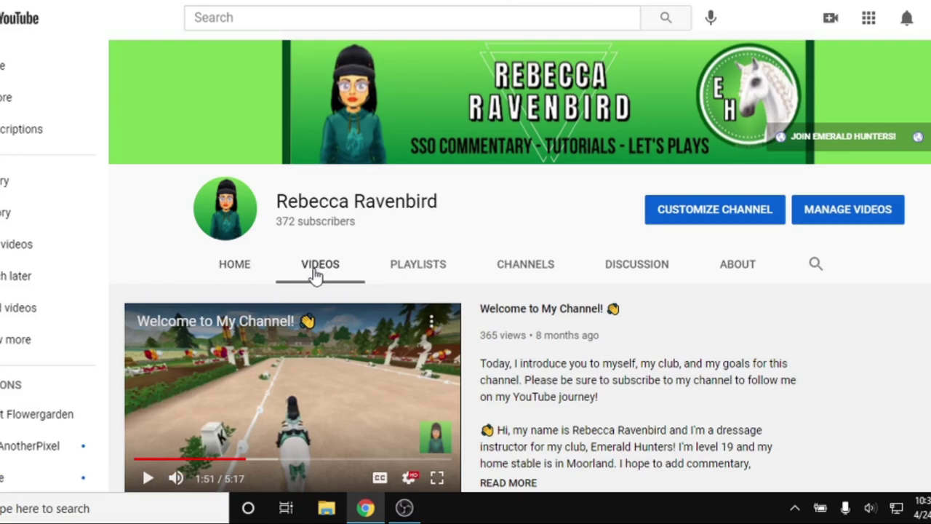
{"action": "scroll", "coordinate": [340, 260], "scroll_direction": "down", "scroll_amount": 3}
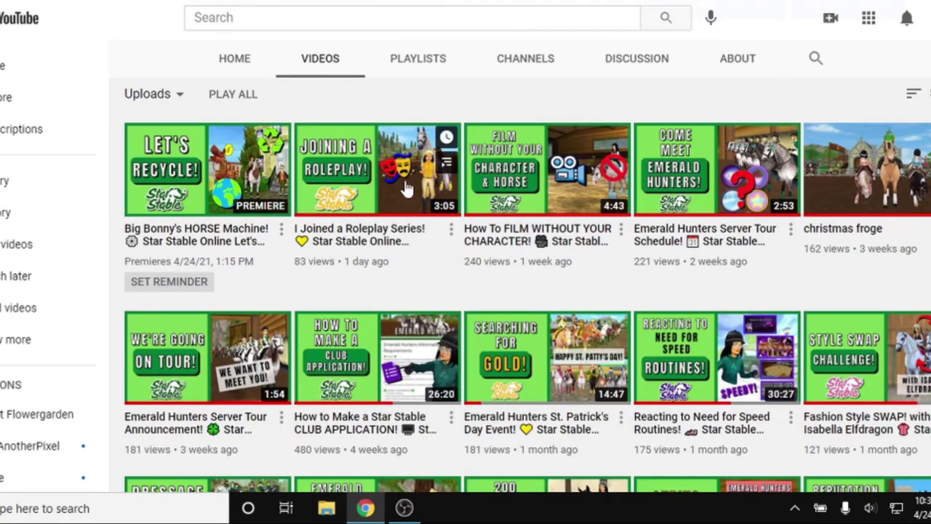
{"action": "scroll", "coordinate": [479, 209], "scroll_direction": "down", "scroll_amount": 1}
{"action": "scroll", "coordinate": [479, 209], "scroll_direction": "down", "scroll_amount": 1}
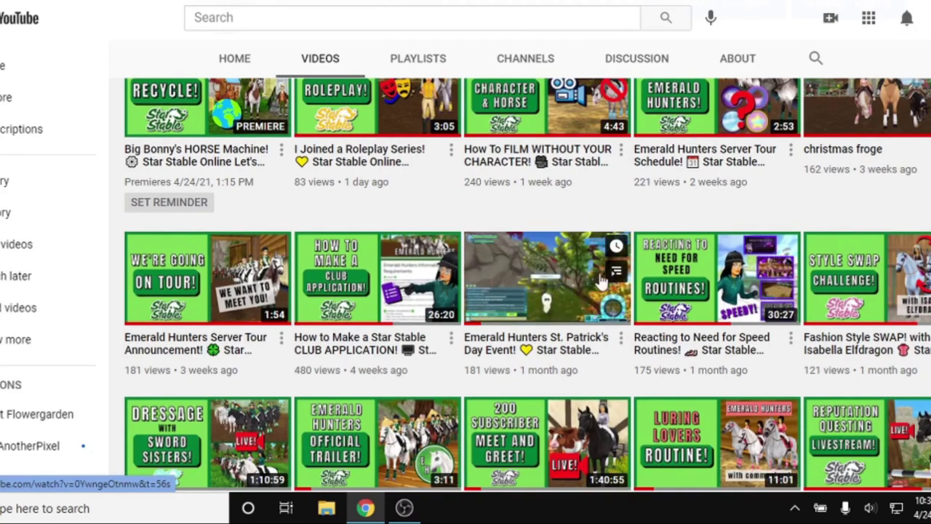
{"action": "scroll", "coordinate": [855, 287], "scroll_direction": "down", "scroll_amount": 2}
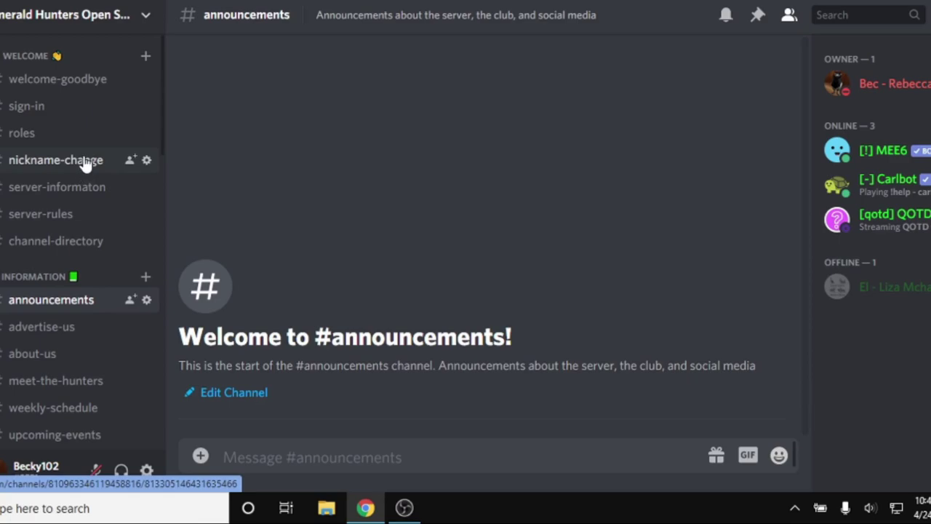
Scroll the channel list and open #weekly-schedule to see the Sunday–Saturday practices.
{"action": "scroll", "coordinate": [84, 164], "scroll_direction": "down", "scroll_amount": 2}
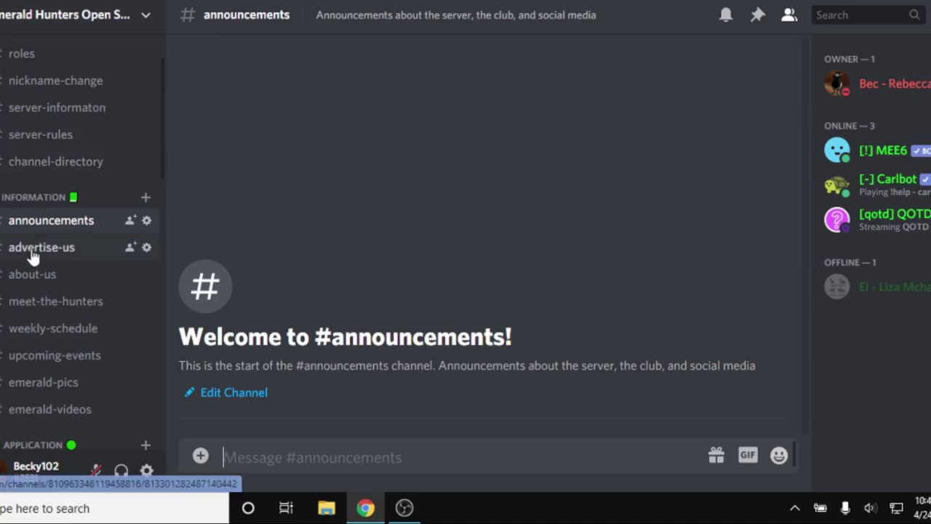
{"action": "scroll", "coordinate": [51, 256], "scroll_direction": "down", "scroll_amount": 1}
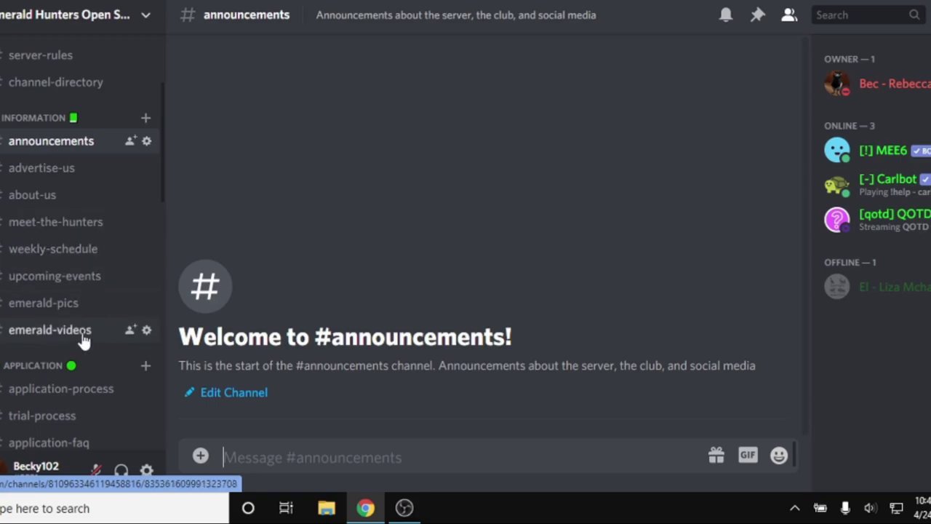
{"action": "left_click", "coordinate": [63, 252]}
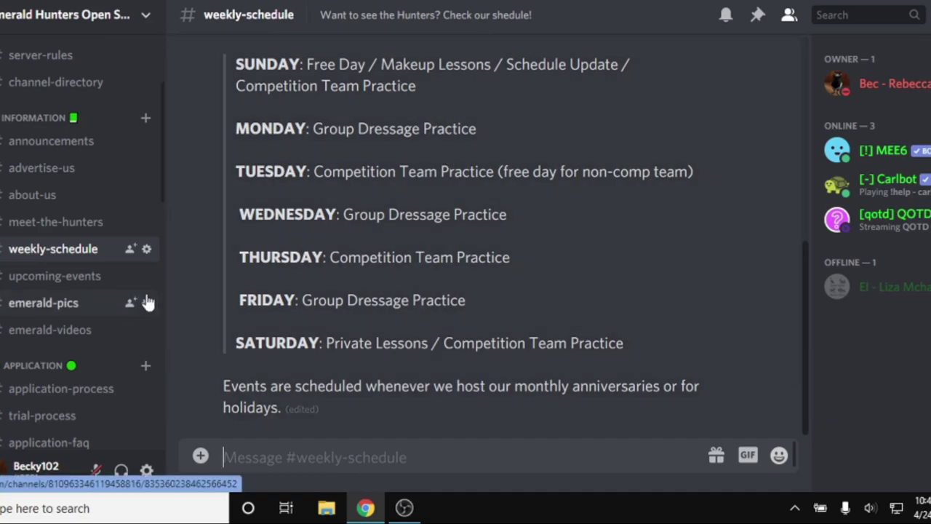
Browse #about-us, #emerald-pics and #application, then open #faq and scroll up its questions.
{"action": "left_click", "coordinate": [64, 196]}
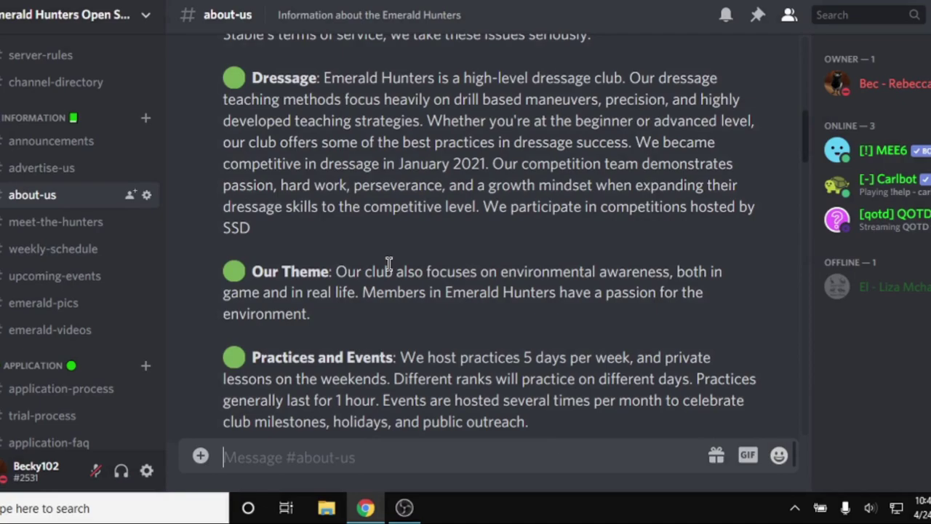
{"action": "left_click", "coordinate": [64, 306]}
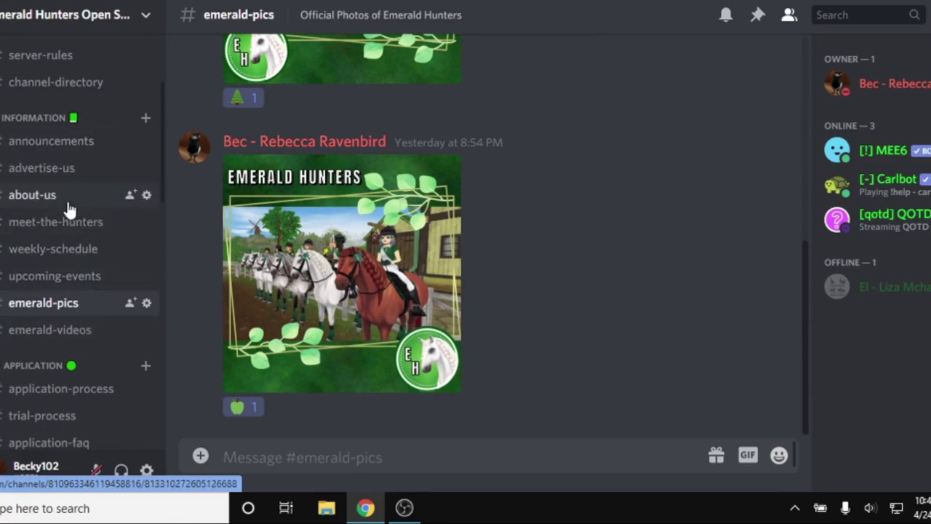
{"action": "scroll", "coordinate": [80, 218], "scroll_direction": "down", "scroll_amount": 3}
{"action": "left_click", "coordinate": [73, 231]}
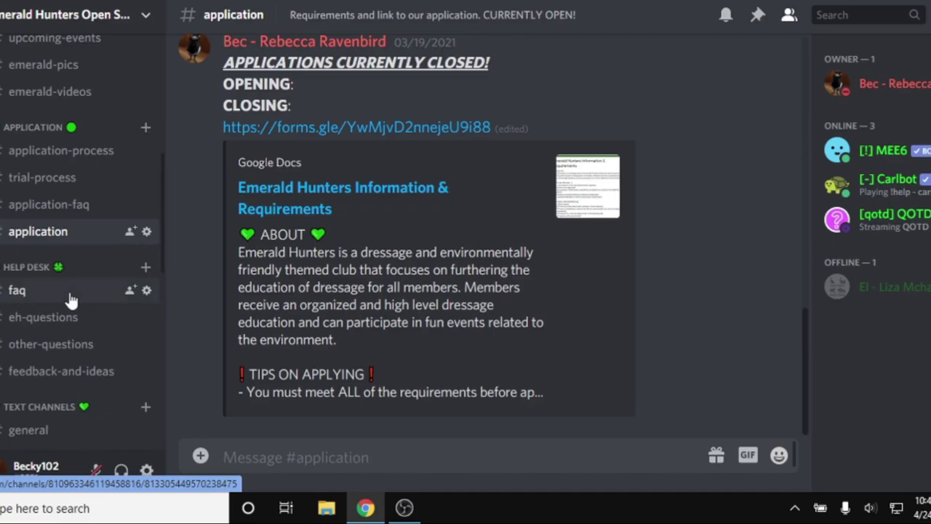
{"action": "left_click", "coordinate": [71, 294]}
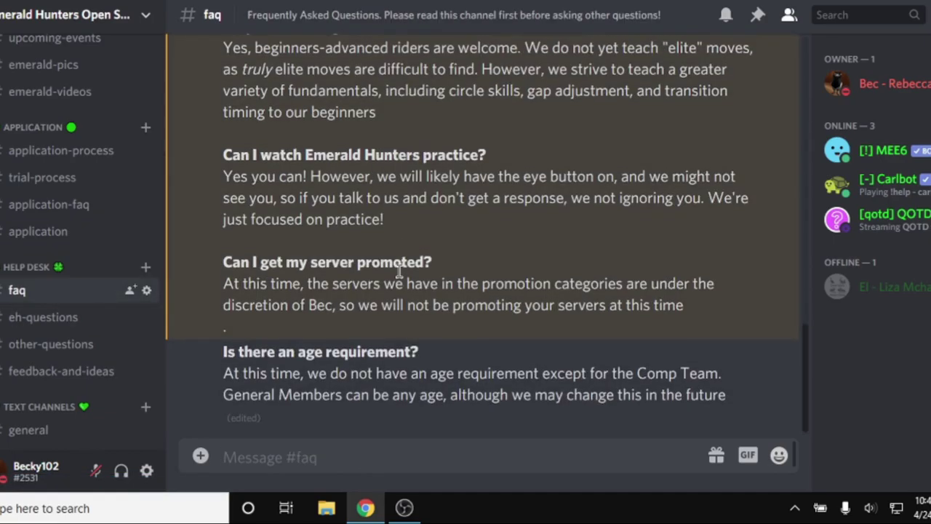
{"action": "scroll", "coordinate": [399, 270], "scroll_direction": "up", "scroll_amount": 1}
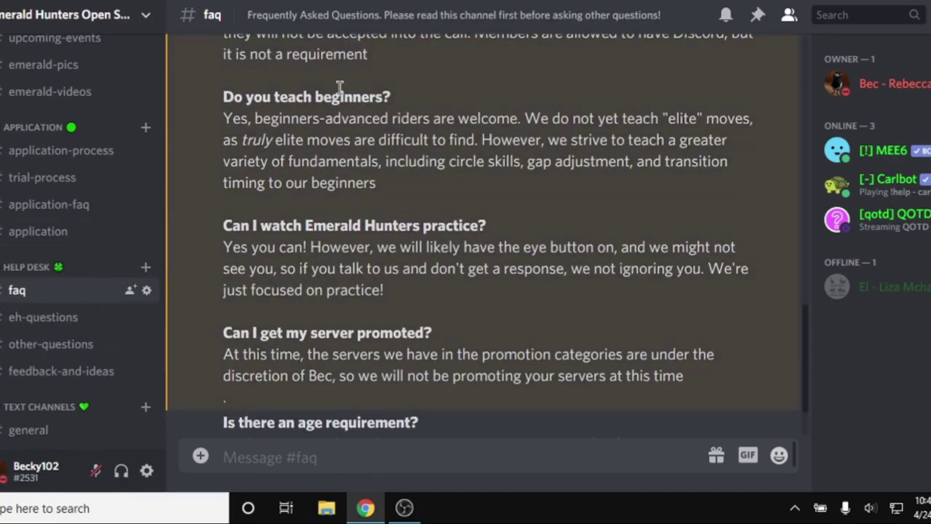